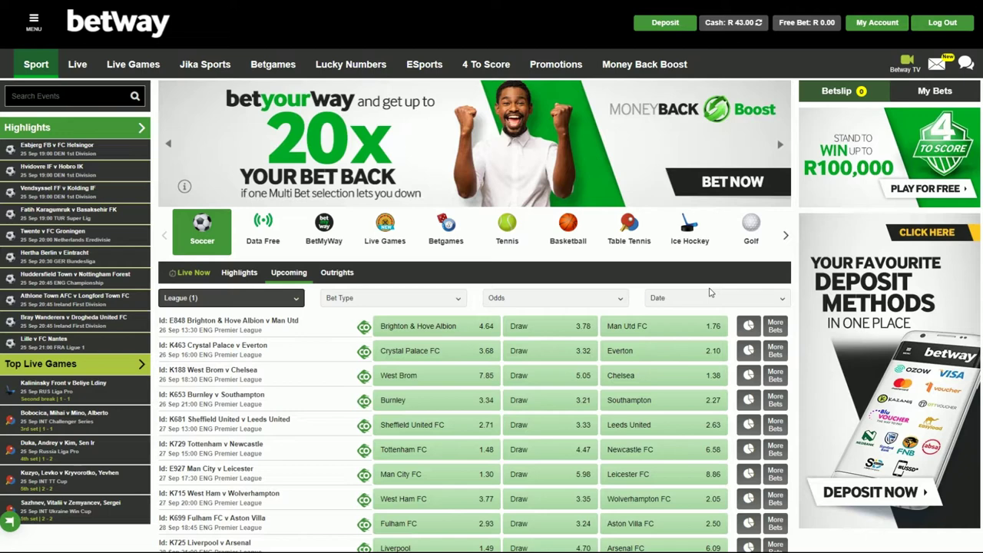
Open Liverpool v Arsenal in Build A Bet and remove the four earlier selections
{"action": "scroll", "coordinate": [318, 439], "scroll_direction": "down", "scroll_amount": 1}
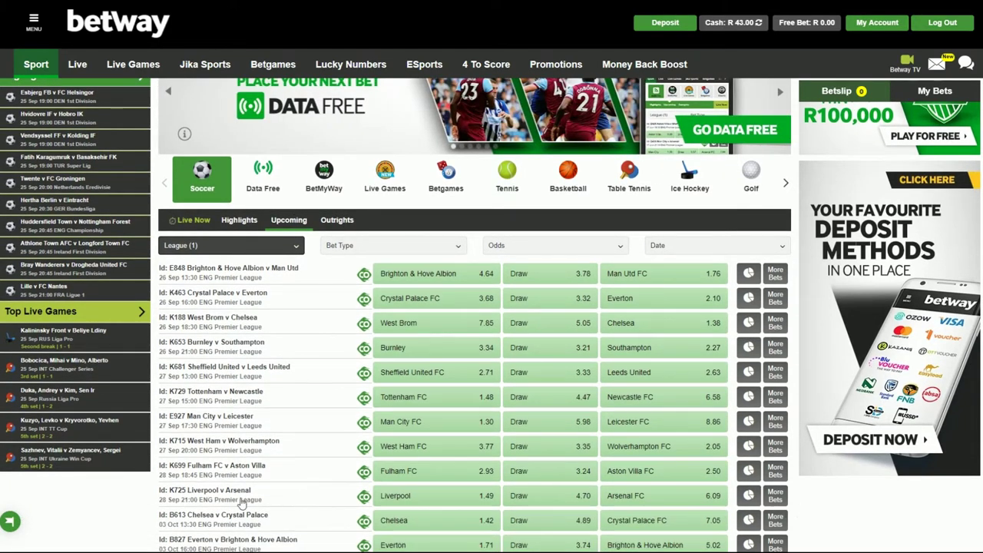
{"action": "left_click", "coordinate": [240, 492]}
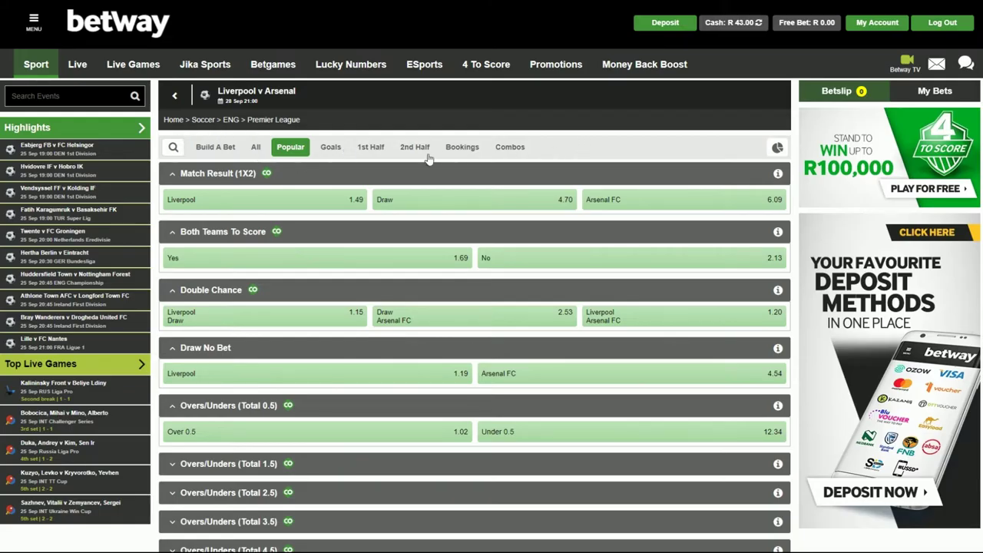
{"action": "left_click", "coordinate": [204, 150]}
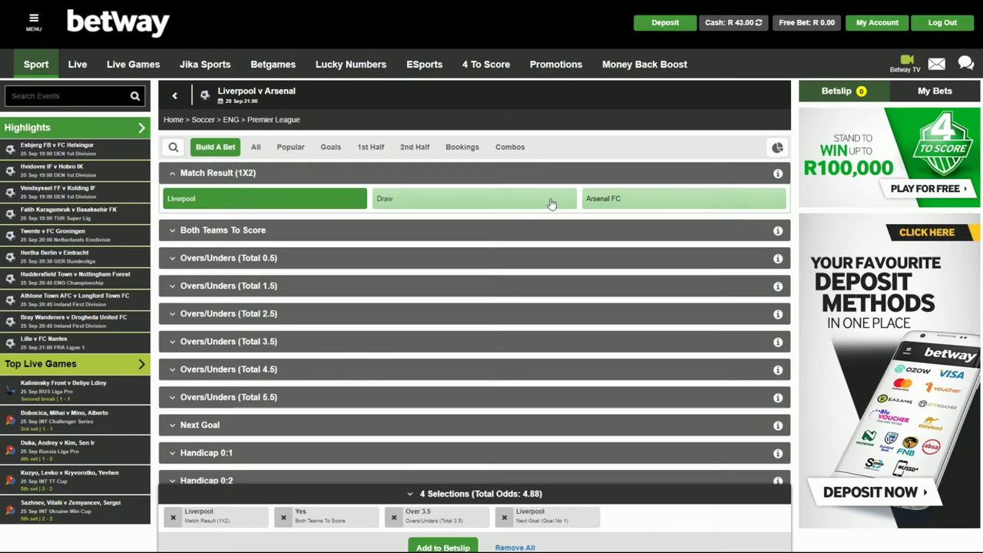
{"action": "left_click", "coordinate": [514, 548]}
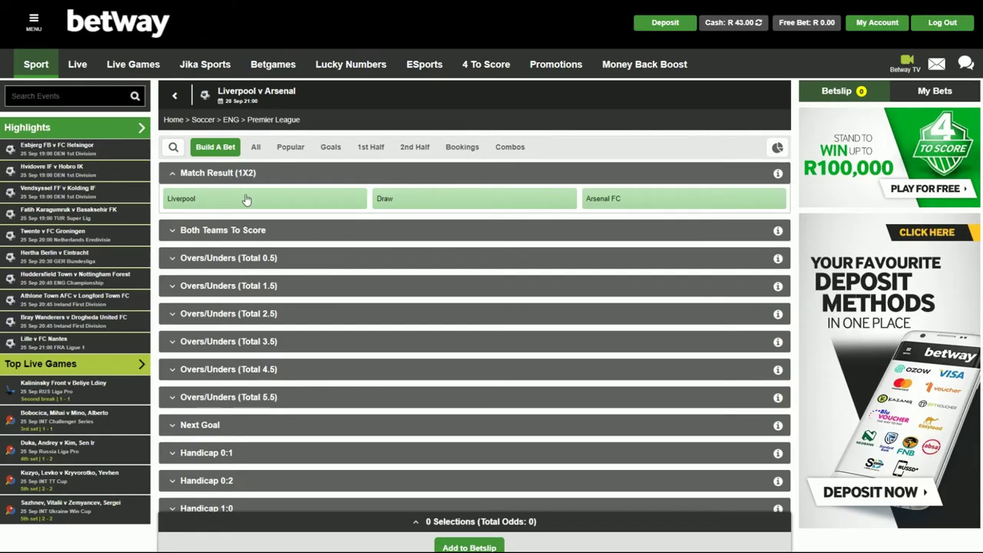
{"action": "scroll", "coordinate": [528, 281], "scroll_direction": "down", "scroll_amount": 5}
Pick Liverpool to win under Match Result (1X2)
{"action": "scroll", "coordinate": [529, 281], "scroll_direction": "down", "scroll_amount": 9}
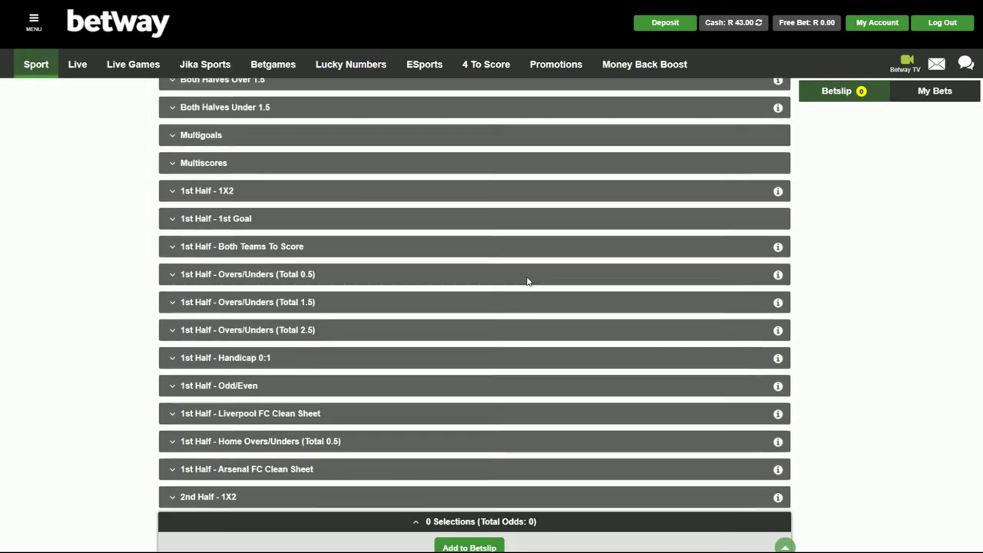
{"action": "scroll", "coordinate": [529, 282], "scroll_direction": "up", "scroll_amount": 9}
{"action": "scroll", "coordinate": [528, 282], "scroll_direction": "up", "scroll_amount": 4}
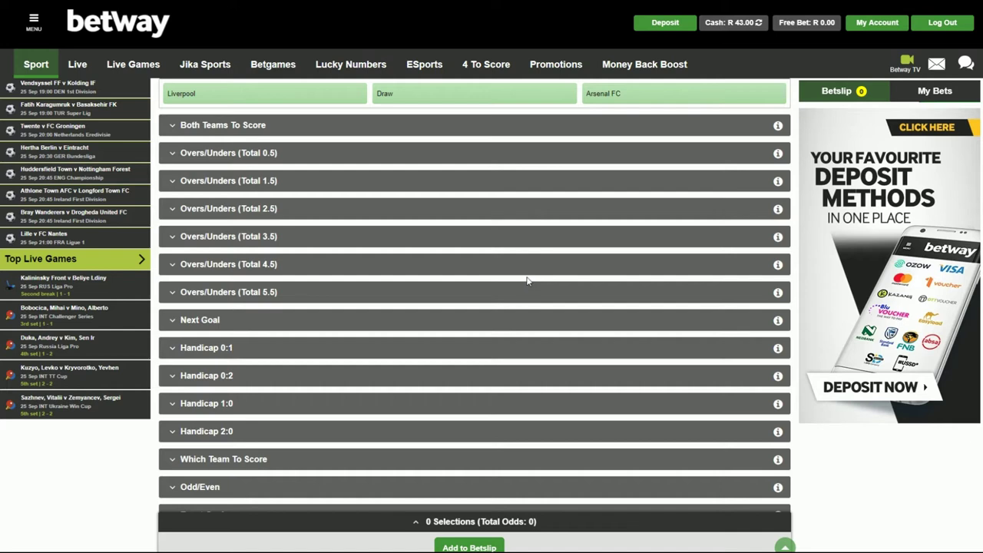
{"action": "scroll", "coordinate": [527, 281], "scroll_direction": "up", "scroll_amount": 1}
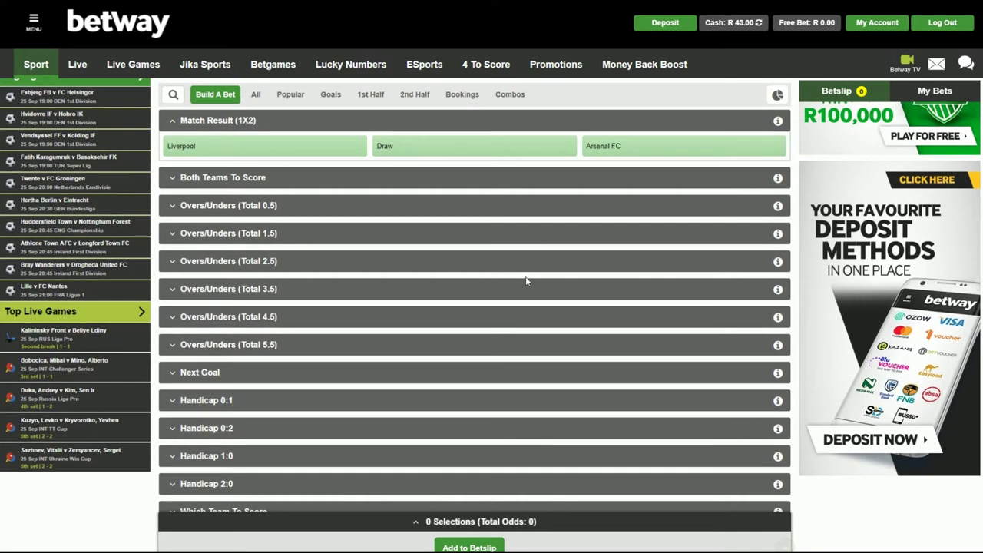
{"action": "left_click", "coordinate": [299, 150]}
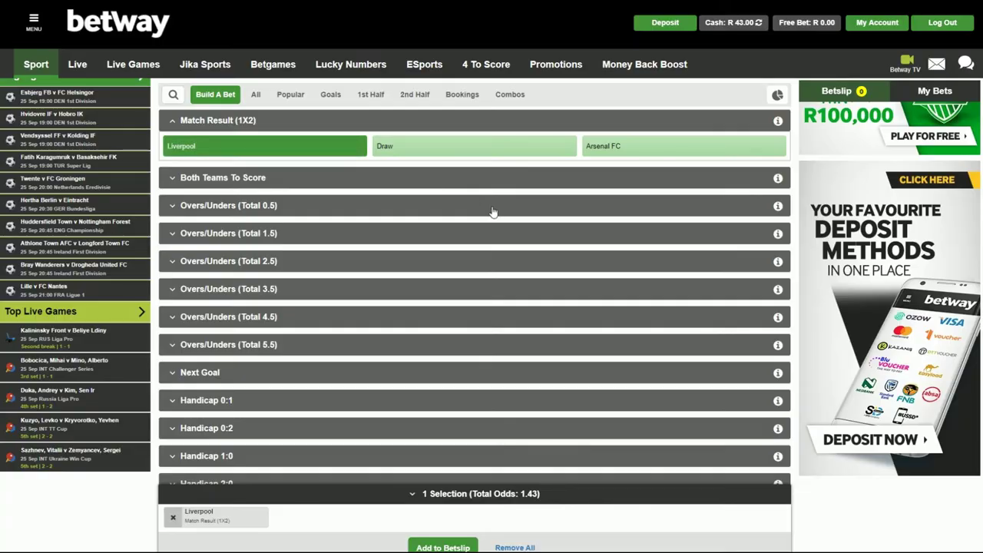
Add Both Teams To Score Yes, bringing the total odds to 2.71
{"action": "left_click", "coordinate": [292, 184]}
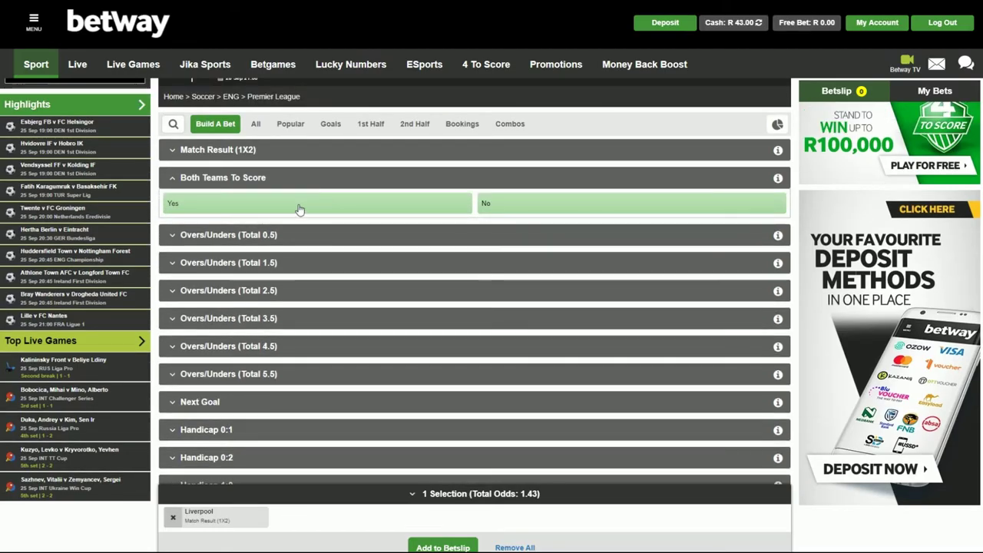
{"action": "left_click", "coordinate": [300, 208]}
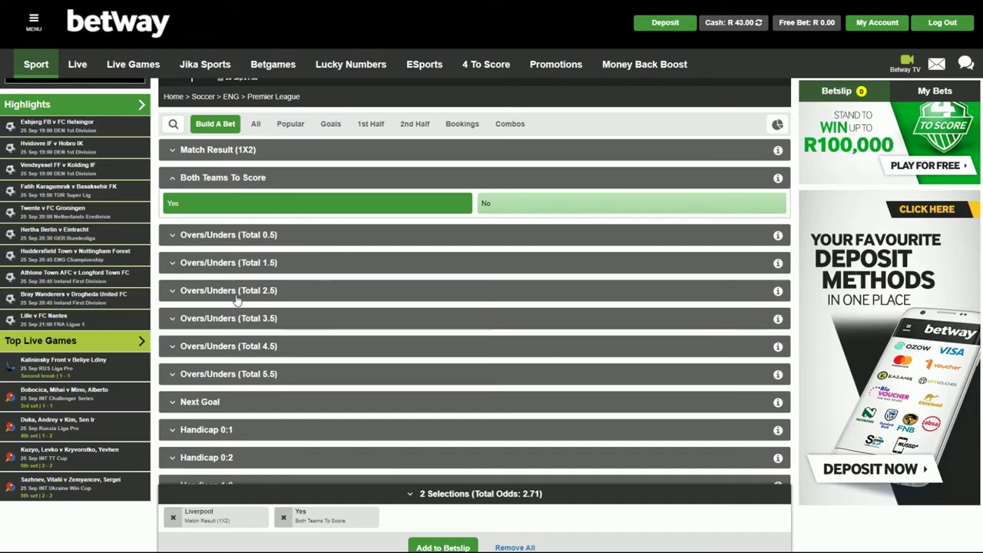
{"action": "scroll", "coordinate": [523, 334], "scroll_direction": "down", "scroll_amount": 1}
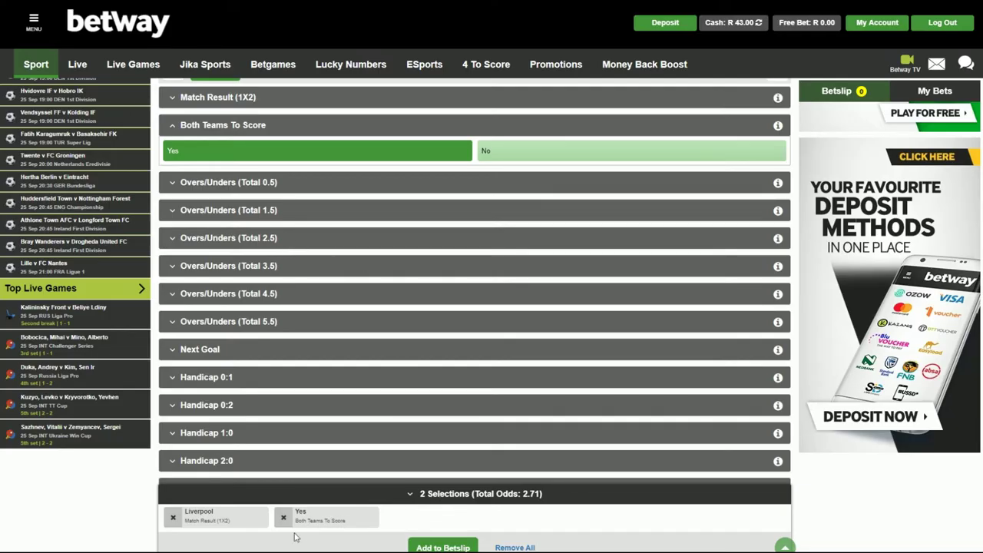
{"action": "left_click", "coordinate": [315, 240]}
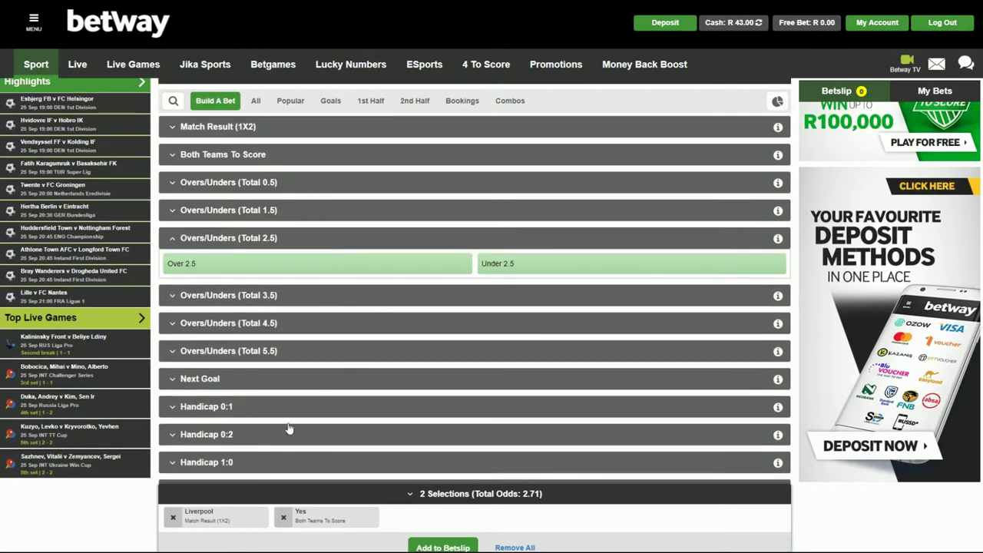
Swap an accidental Over 2.5 goals pick for Over 3.5 goals
{"action": "left_click", "coordinate": [345, 268]}
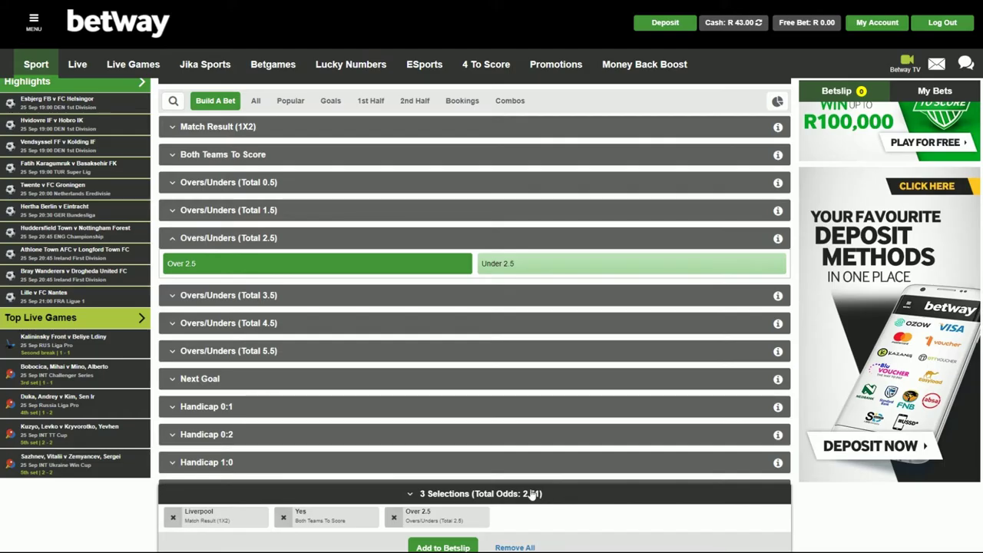
{"action": "left_click", "coordinate": [395, 522]}
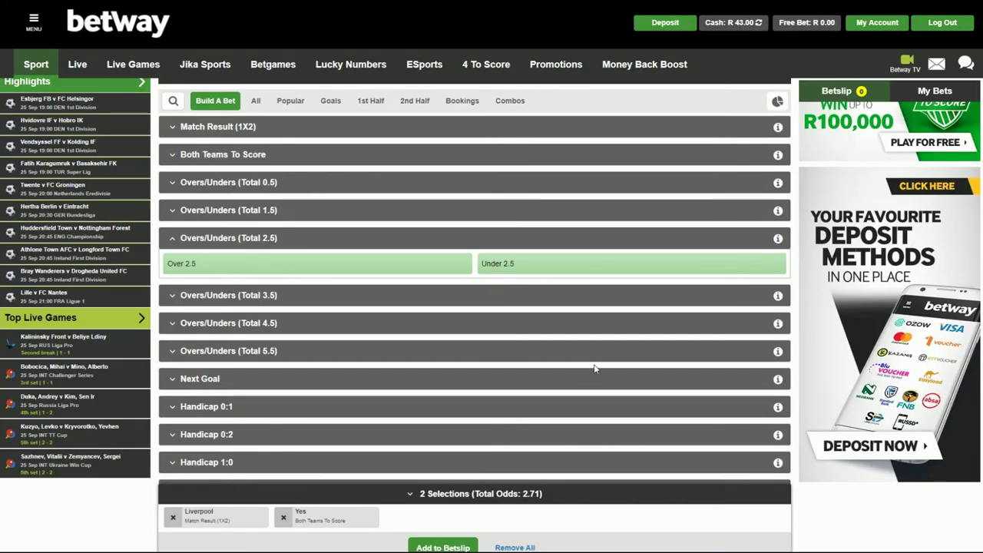
{"action": "left_click", "coordinate": [298, 299]}
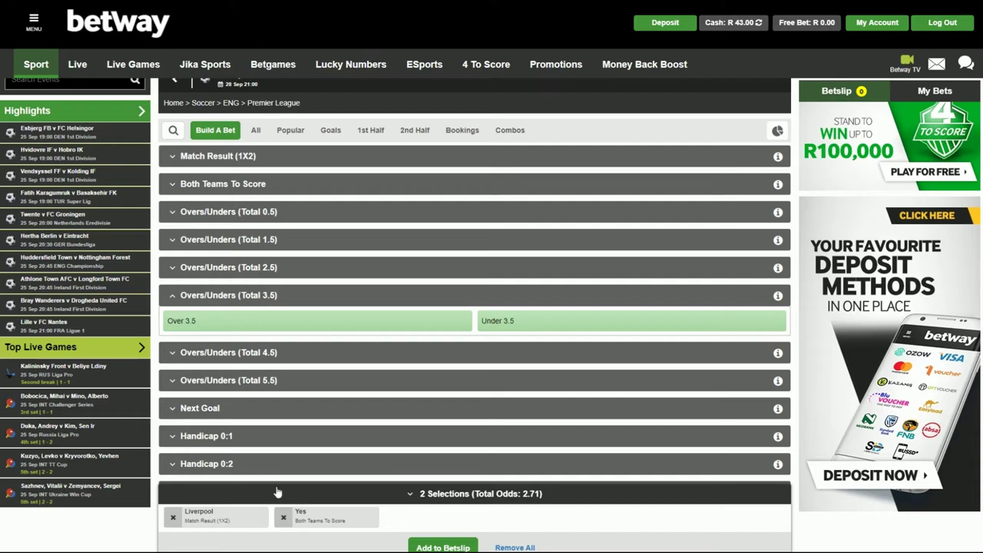
{"action": "left_click", "coordinate": [343, 322]}
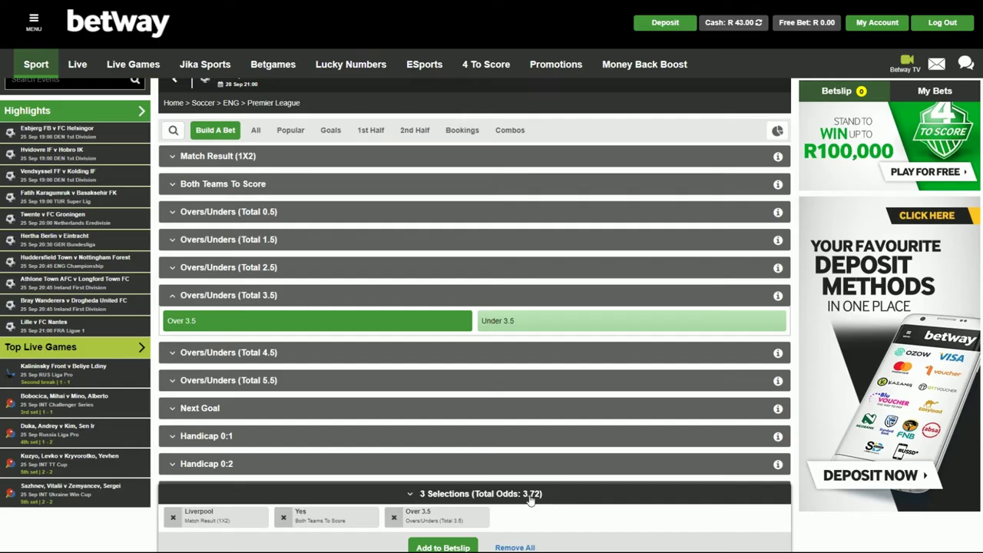
Add Liverpool to score the next goal, making four selections at odds 4.88
{"action": "scroll", "coordinate": [615, 353], "scroll_direction": "down", "scroll_amount": 1}
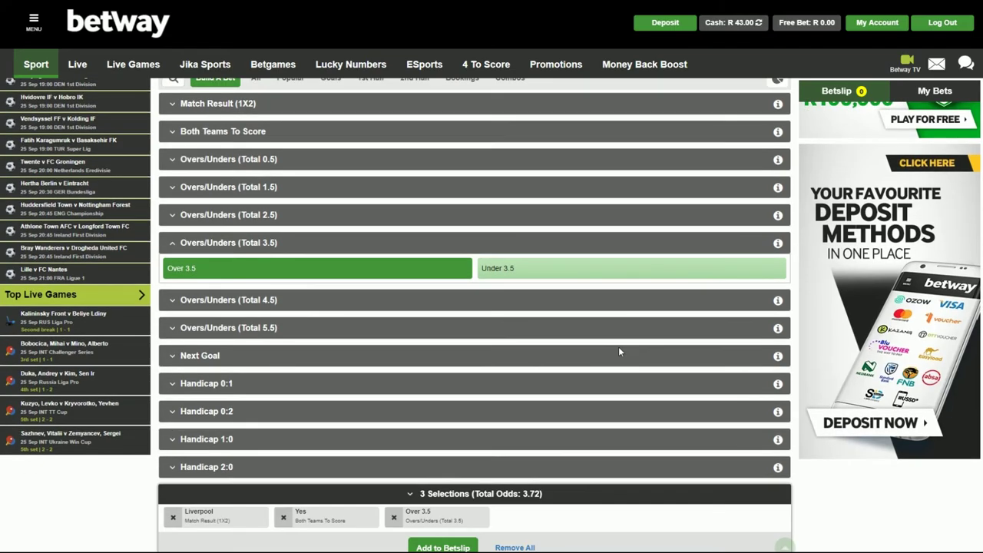
{"action": "scroll", "coordinate": [620, 352], "scroll_direction": "down", "scroll_amount": 1}
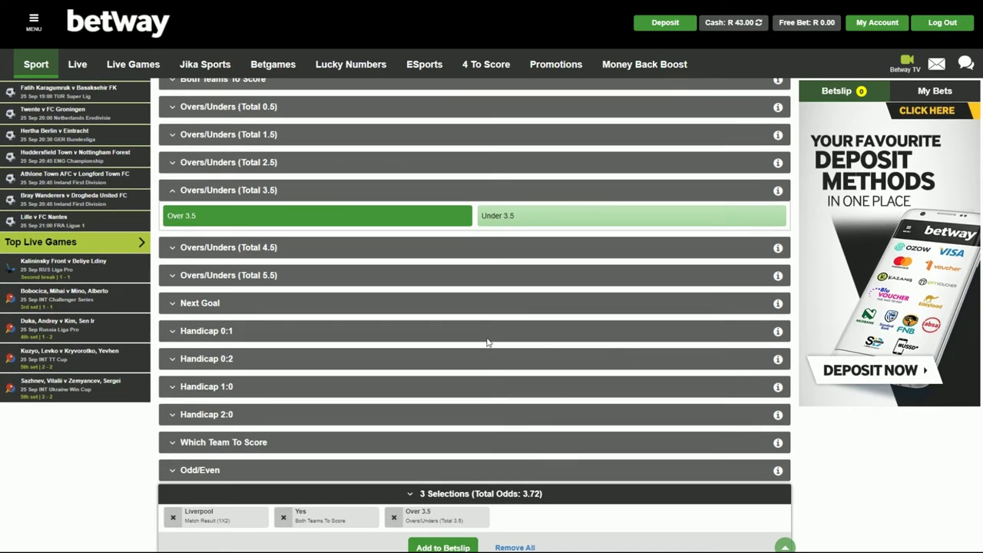
{"action": "left_click", "coordinate": [264, 306]}
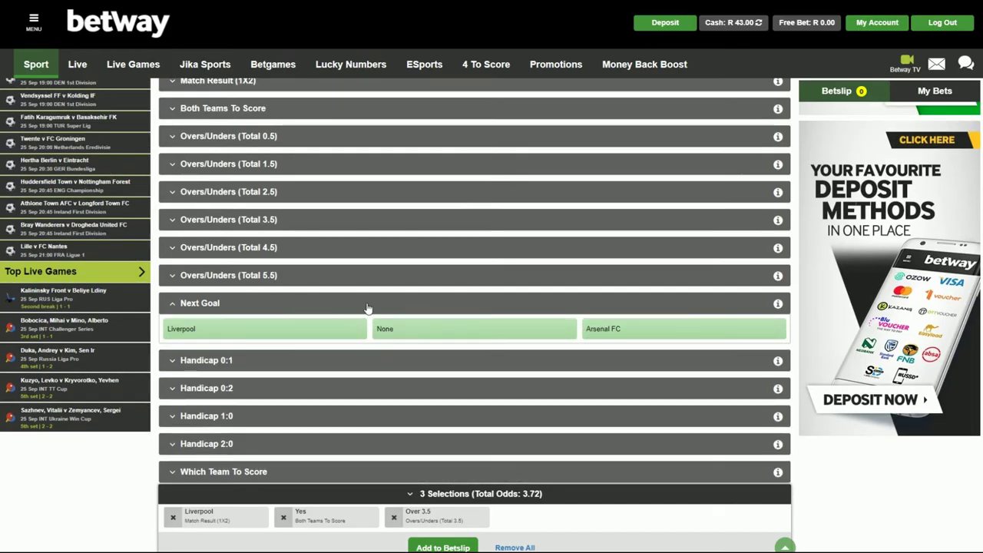
{"action": "left_click", "coordinate": [265, 332]}
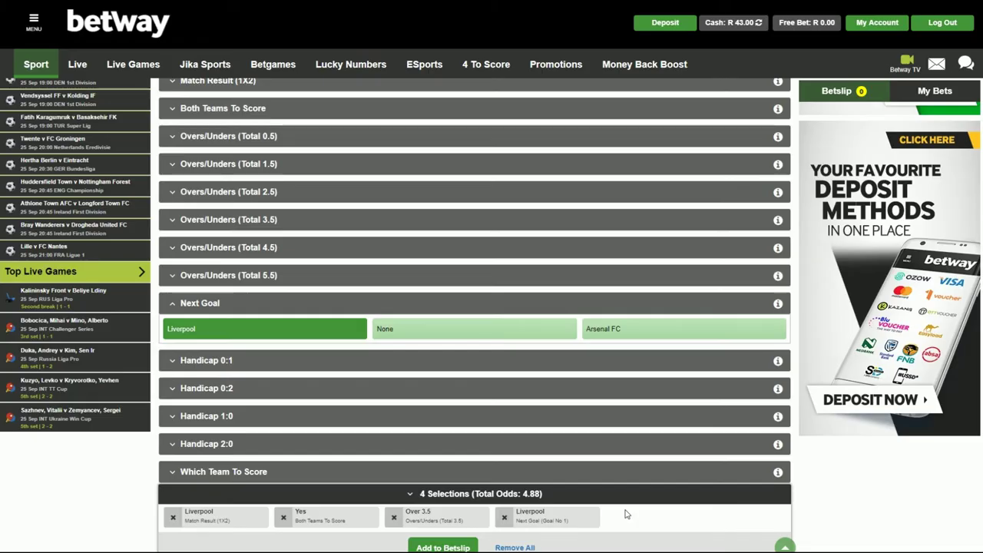
{"action": "scroll", "coordinate": [626, 515], "scroll_direction": "up", "scroll_amount": 1}
{"action": "scroll", "coordinate": [538, 410], "scroll_direction": "down", "scroll_amount": 3}
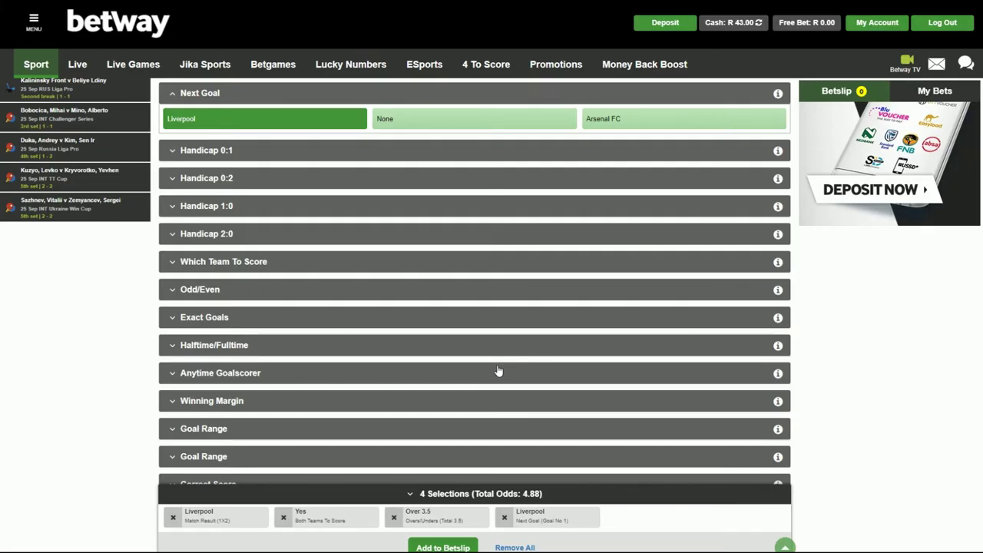
Add the four-leg Build A Bet to the betslip
{"action": "mouse_move", "coordinate": [779, 235]}
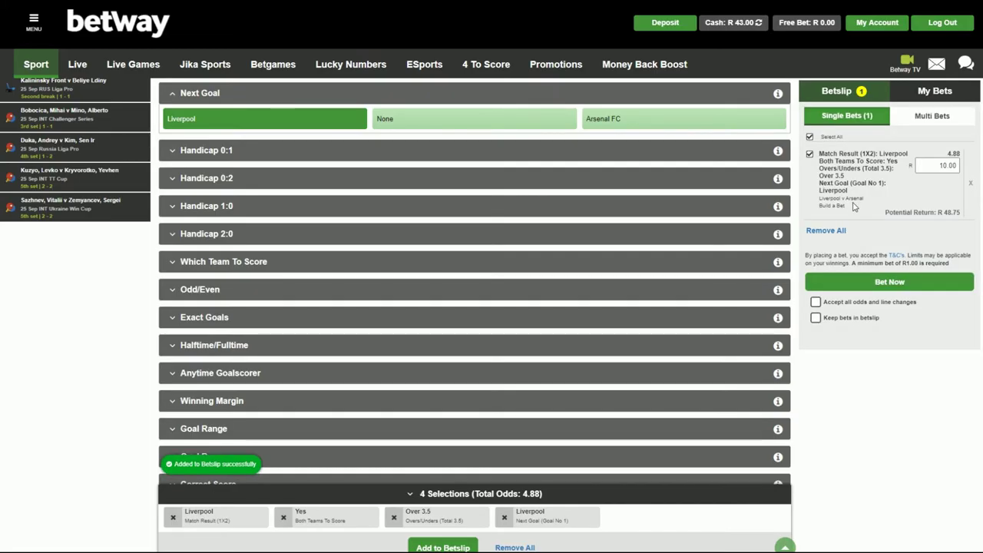
{"action": "left_click_drag", "start_coordinate": [849, 208], "coordinate": [824, 210]}
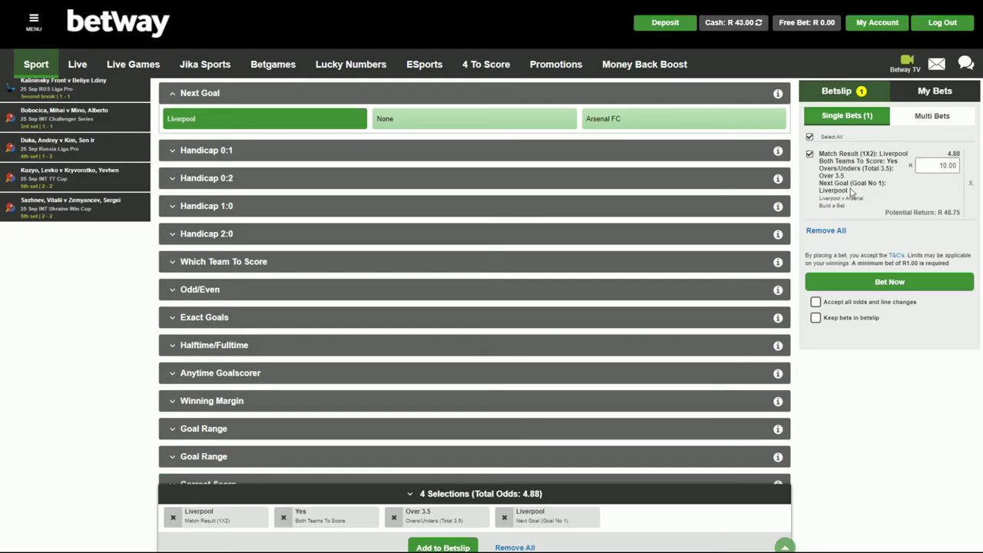
{"action": "left_click_drag", "start_coordinate": [865, 201], "coordinate": [822, 202]}
{"action": "left_click", "coordinate": [830, 197]}
Change the stake from 10.00 to R 3.00 and place the Build-a-Bet
{"action": "left_click", "coordinate": [945, 166]}
{"action": "left_click_drag", "start_coordinate": [936, 166], "coordinate": [964, 172]}
{"action": "type", "text": "3"}
{"action": "left_click", "coordinate": [918, 467]}
{"action": "left_click", "coordinate": [909, 284]}
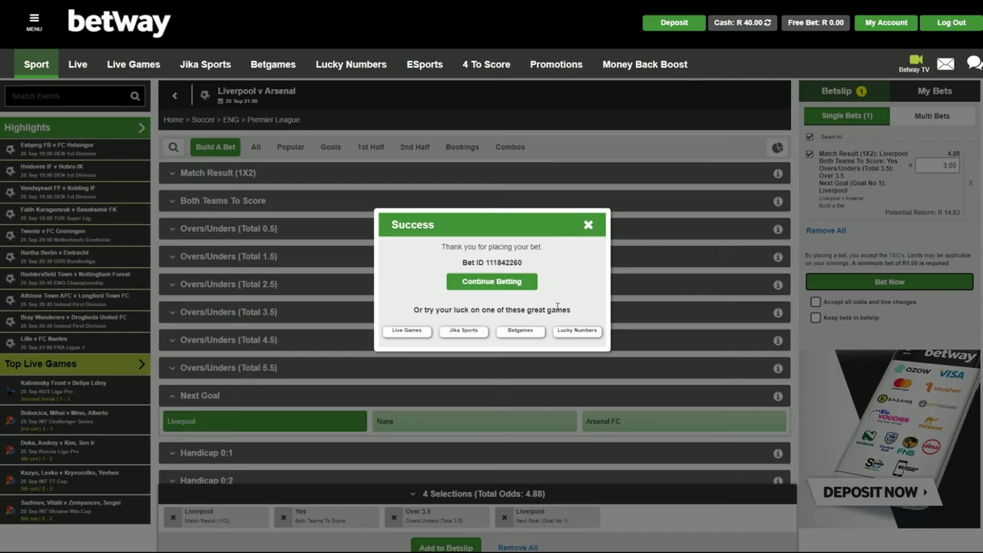
Dismiss the success dialog and expand the R 3.00 Build-a-Bet under My Bets
{"action": "left_click", "coordinate": [507, 283]}
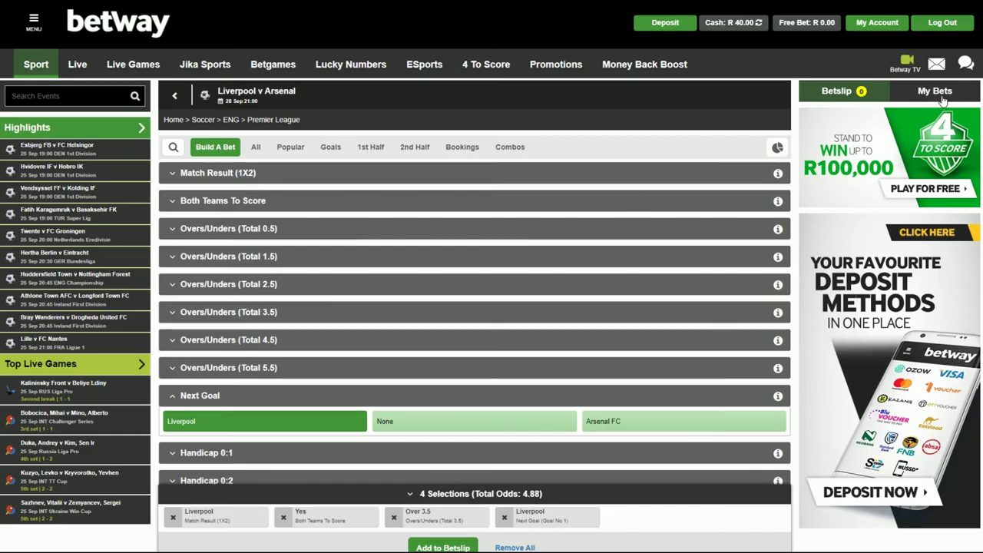
{"action": "left_click", "coordinate": [941, 97]}
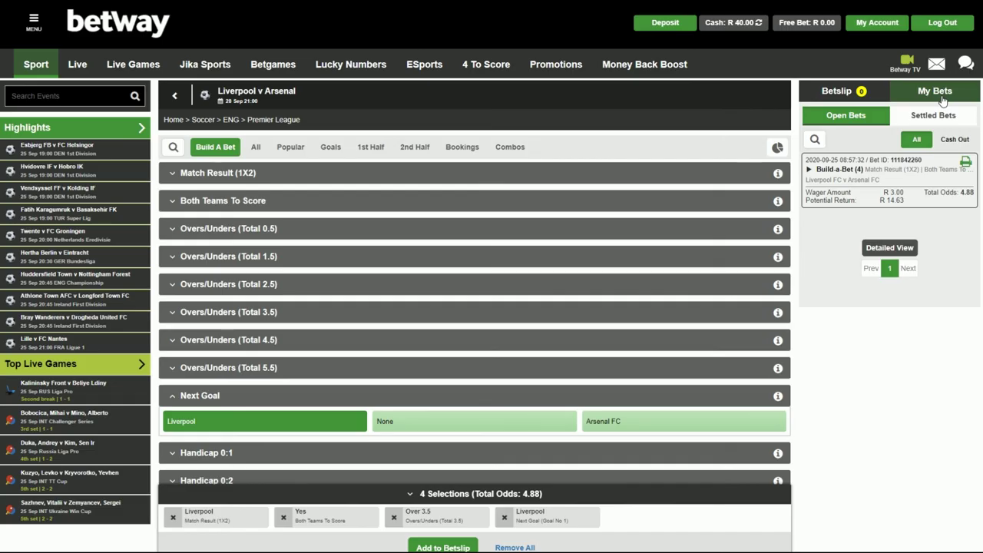
{"action": "left_click", "coordinate": [811, 169]}
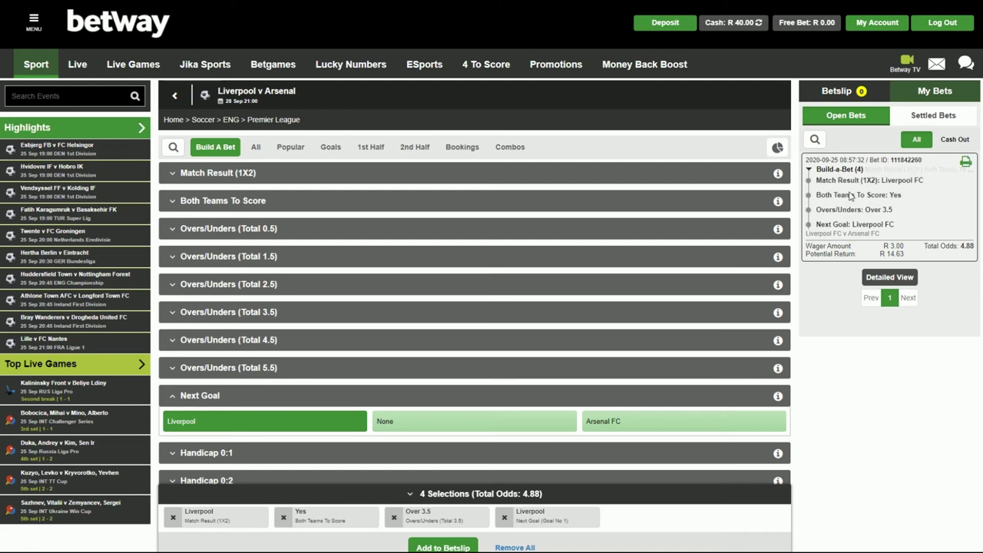